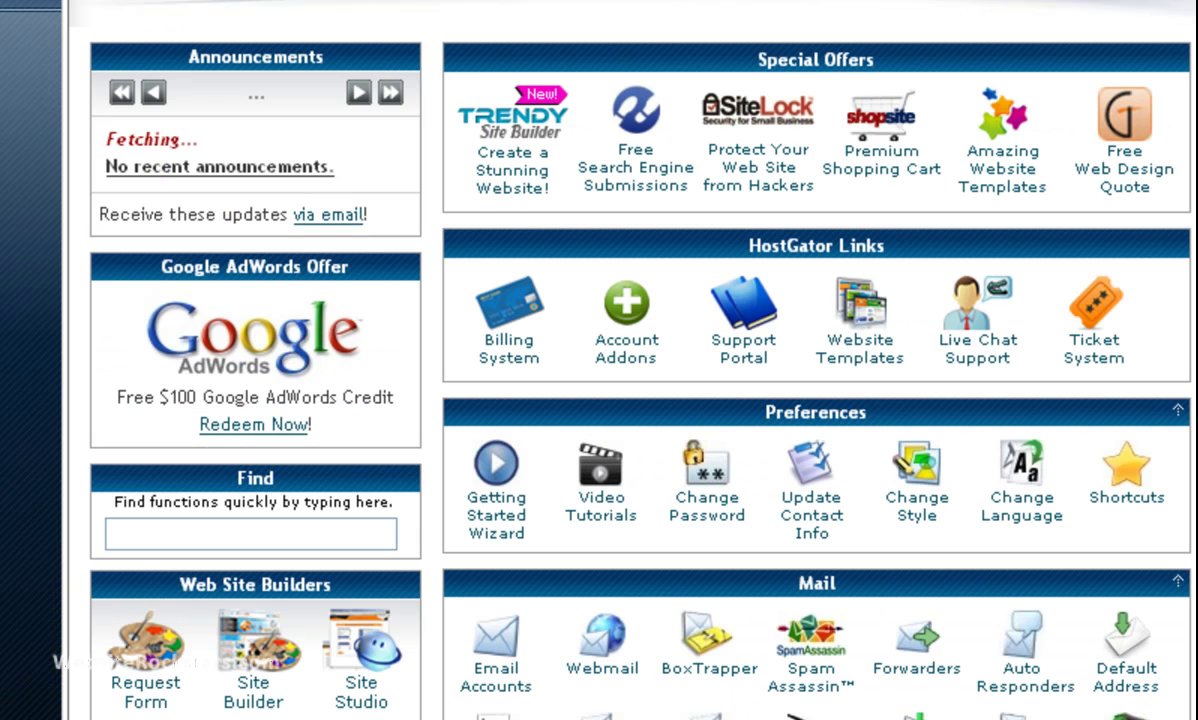
- Scroll down the cPanel home page to the Files section
{"action": "scroll", "coordinate": [600, 360], "scroll_direction": "down", "scroll_amount": 6}
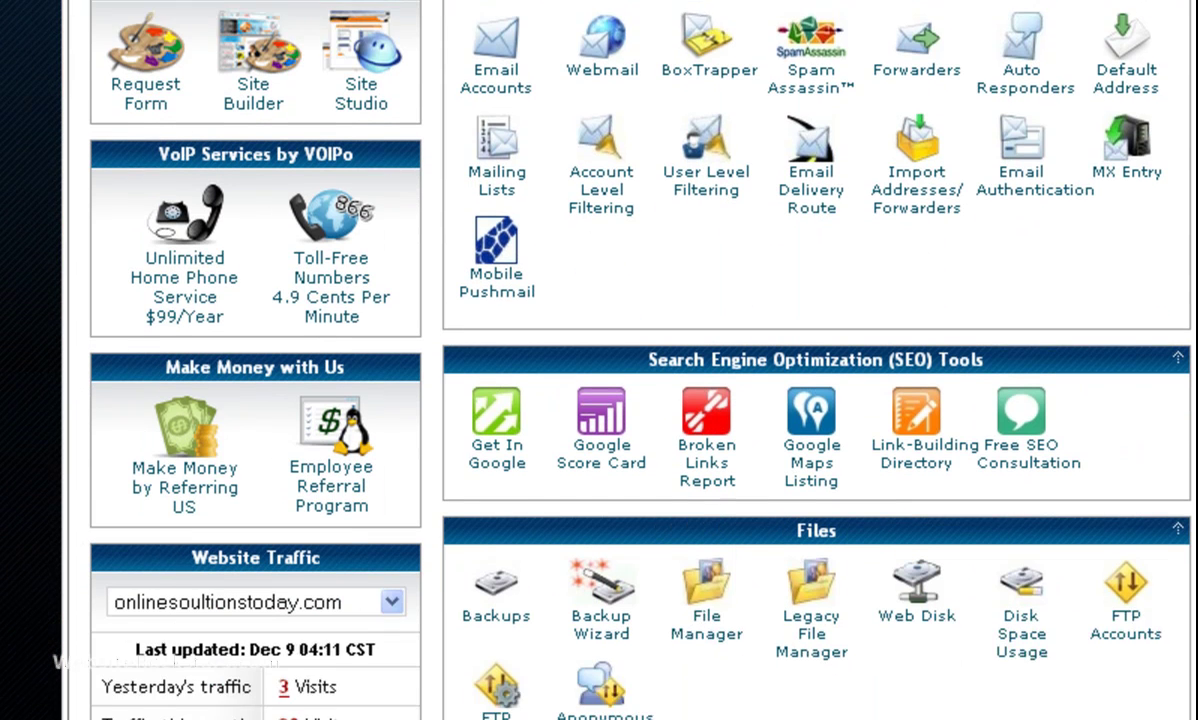
{"action": "scroll", "coordinate": [600, 360], "scroll_direction": "down", "scroll_amount": 1}
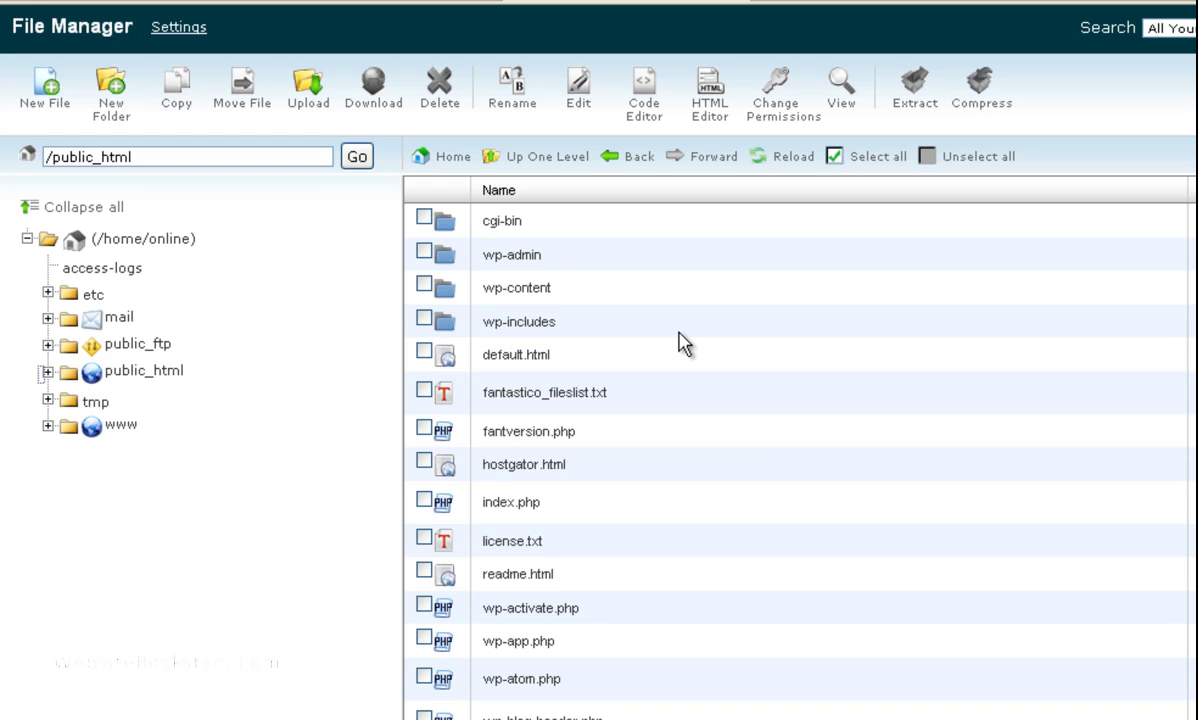
- Expand public_html in the folder tree, then move to the WordPress .htaccess guide
{"action": "left_click", "coordinate": [47, 374]}
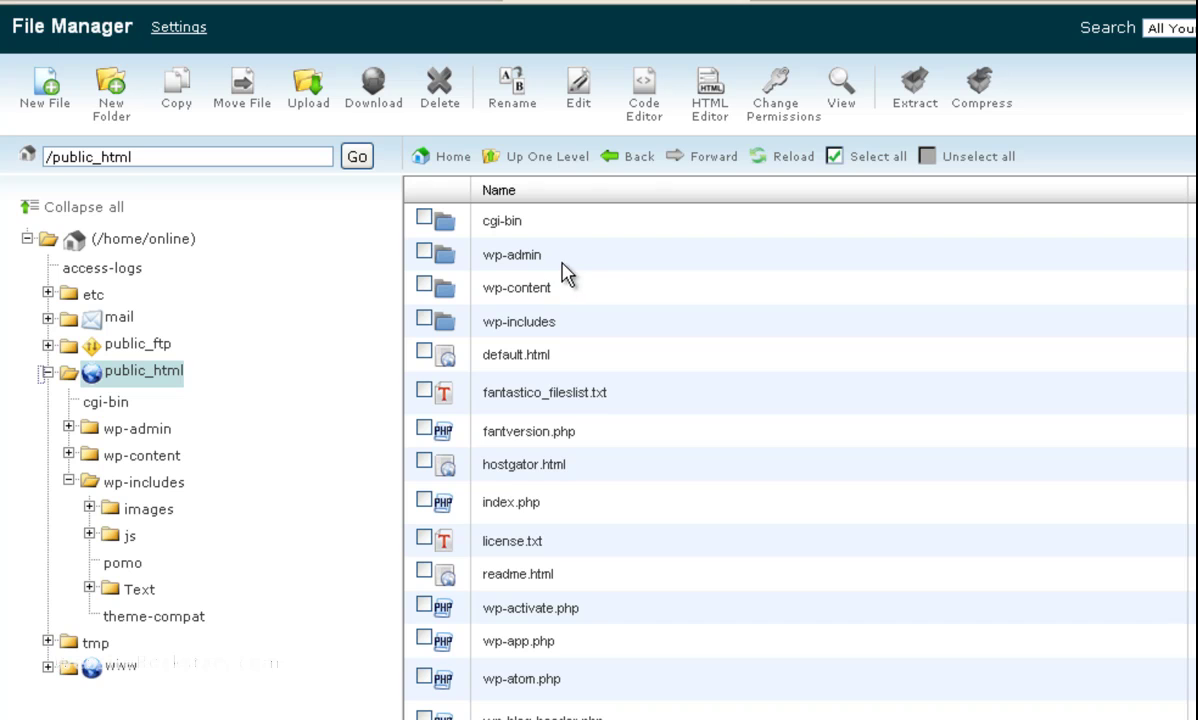
{"action": "double_click", "coordinate": [520, 250]}
- Copy the permalink rewrite code block from the WordPress Using Permalinks page
{"action": "left_click", "coordinate": [1088, 2]}
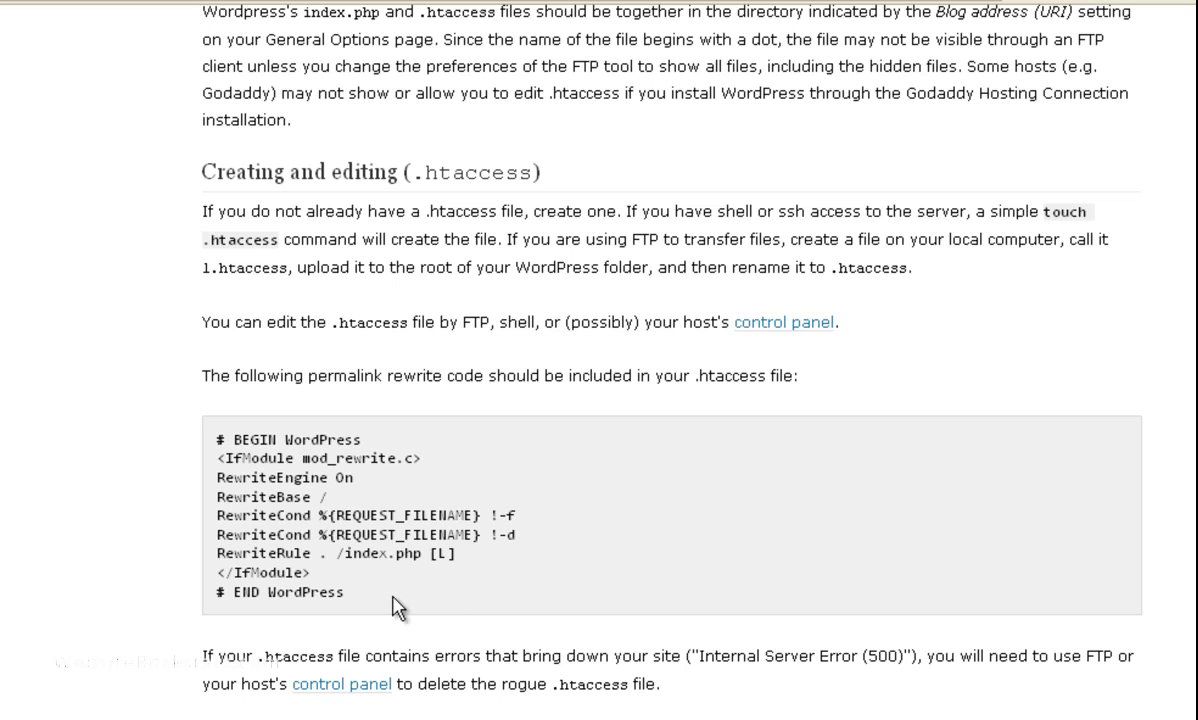
{"action": "left_click_drag", "start_coordinate": [393, 605], "coordinate": [182, 433]}
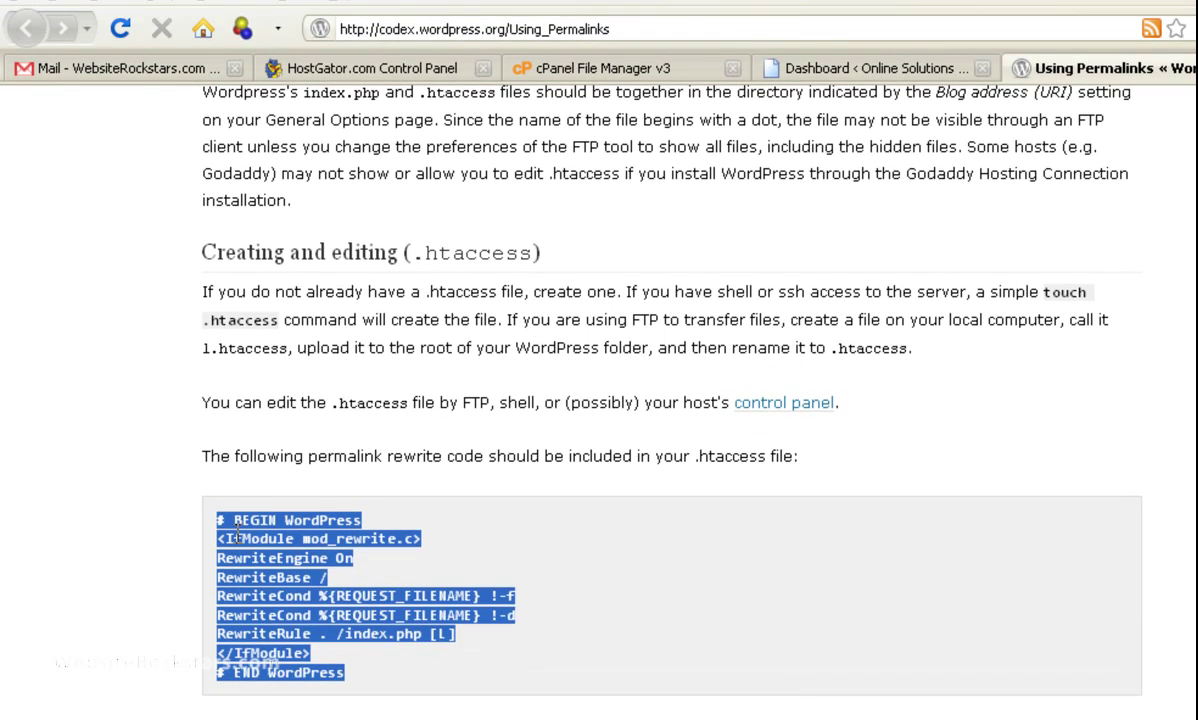
{"action": "right_click", "coordinate": [237, 533]}
{"action": "left_click", "coordinate": [280, 565]}
- Paste the copied rewrite code into a new blank Notepad document
{"action": "left_click", "coordinate": [700, 716]}
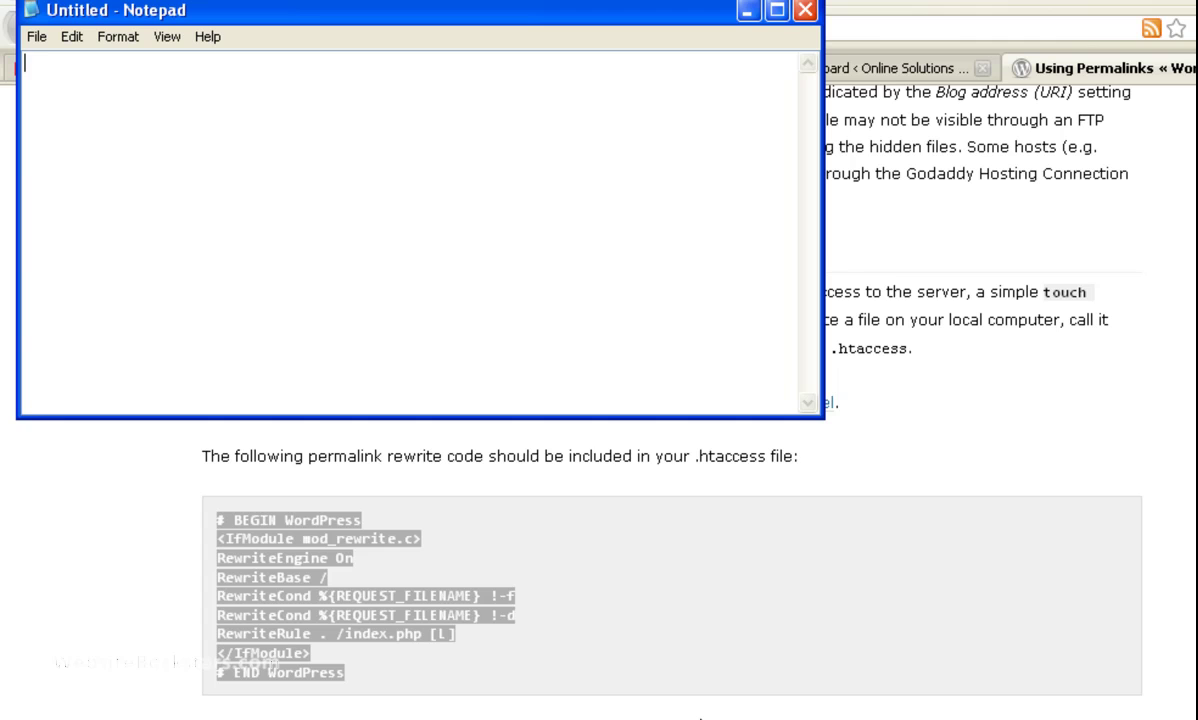
{"action": "right_click", "coordinate": [386, 253]}
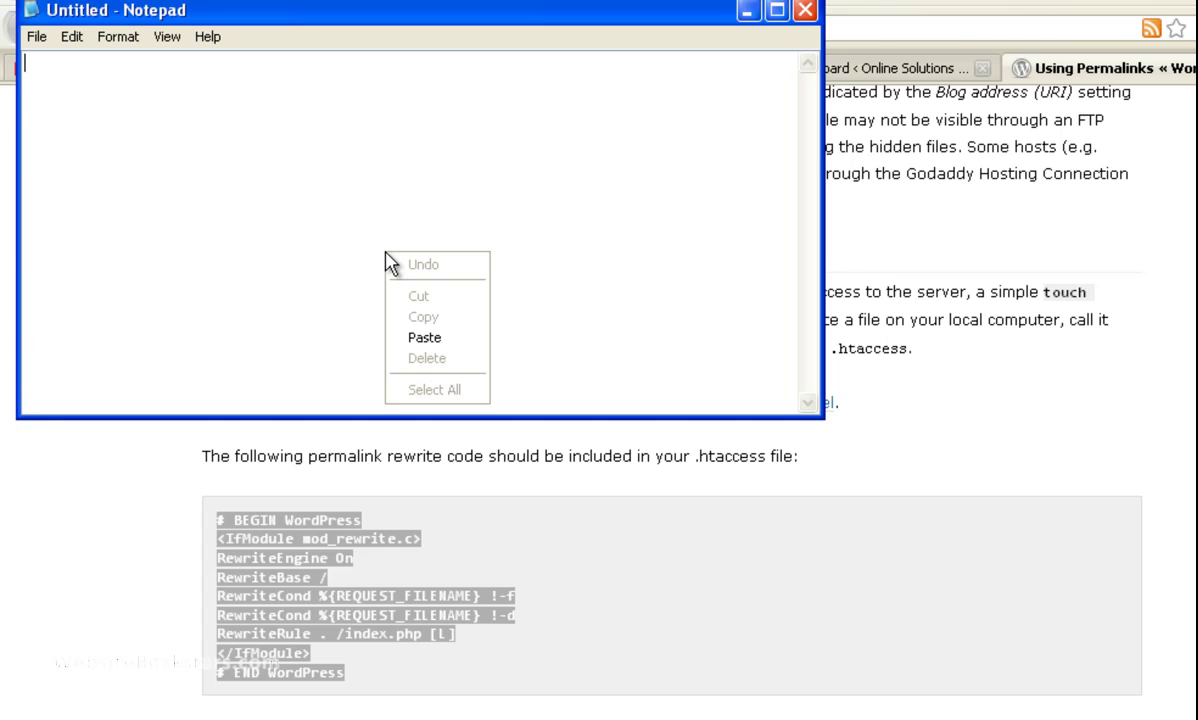
{"action": "left_click", "coordinate": [428, 337]}
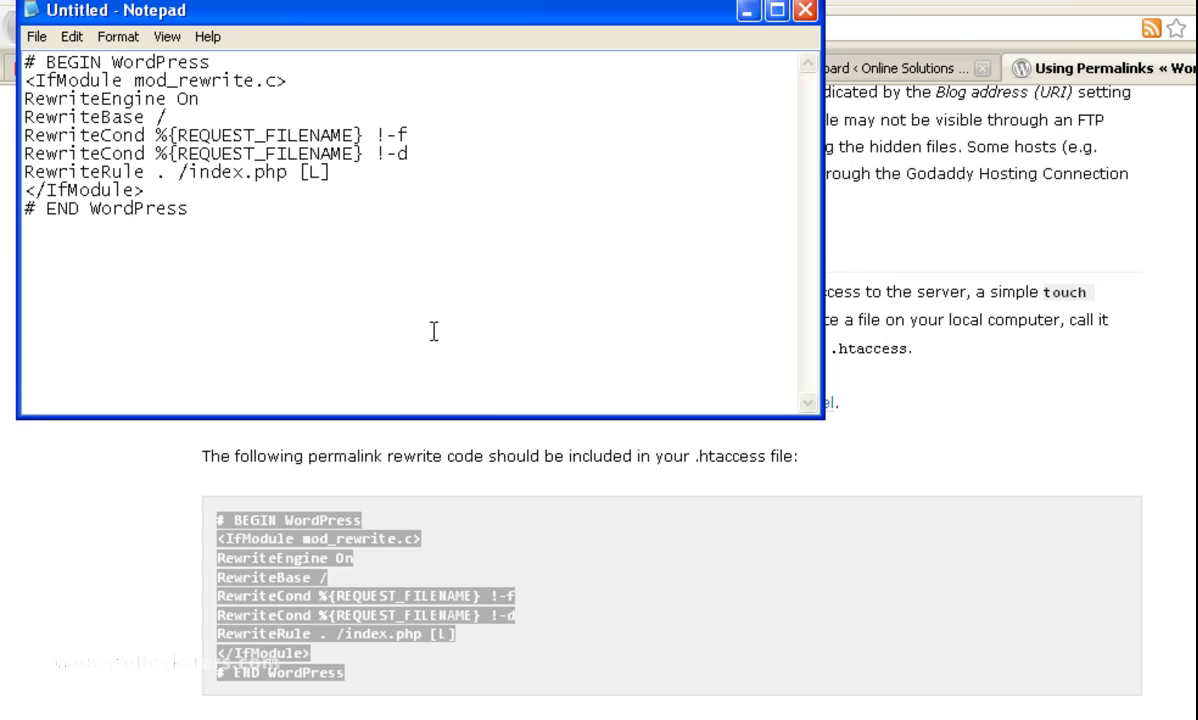
- Save the document on the Desktop as .htaccess and close Notepad
{"action": "left_click", "coordinate": [37, 38]}
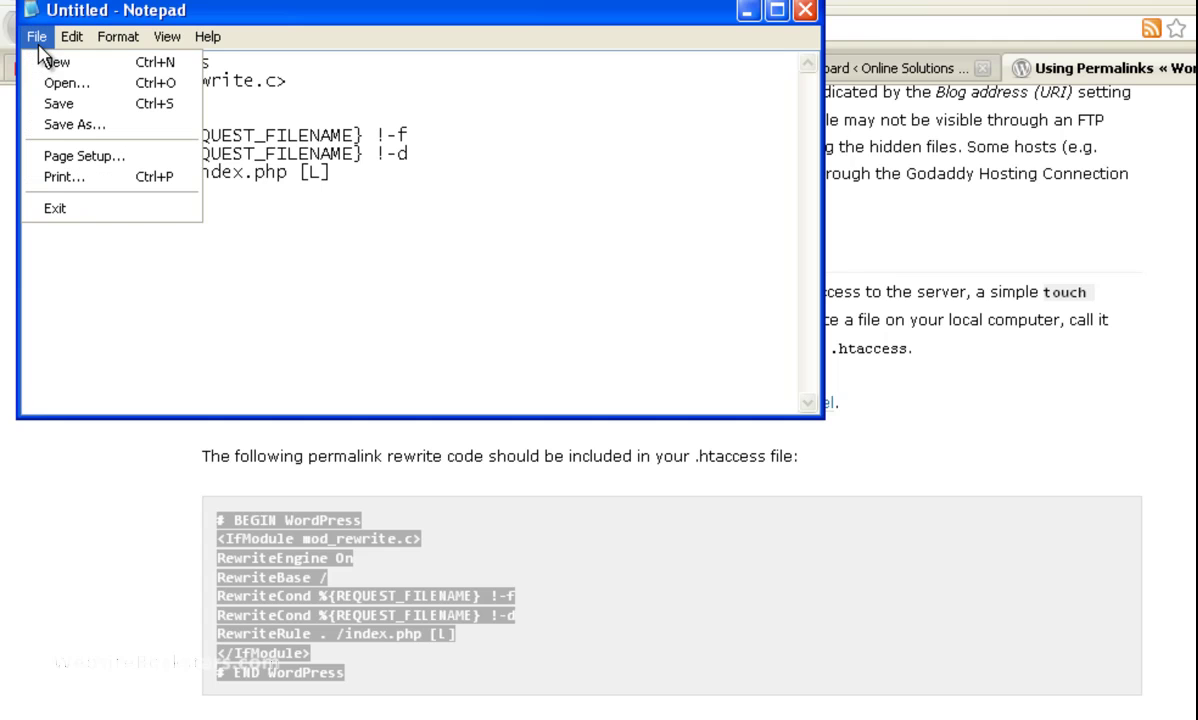
{"action": "left_click", "coordinate": [80, 122]}
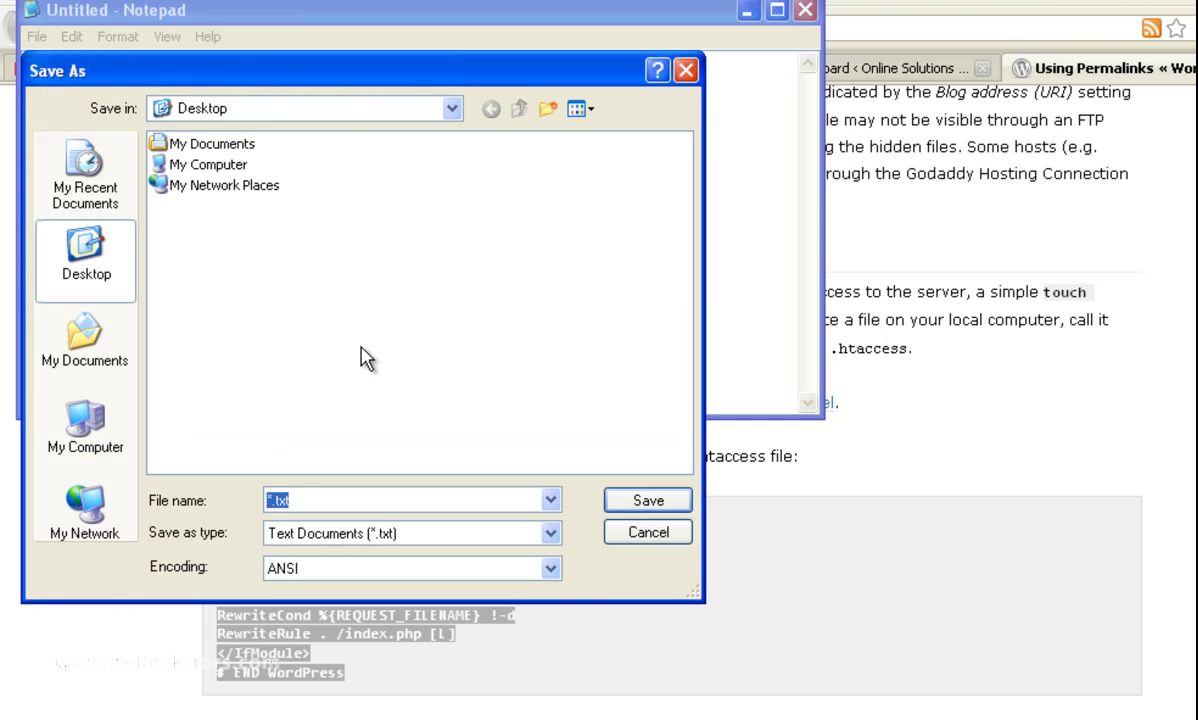
{"action": "key", "text": "BackSpace"}
{"action": "type", "text": ".htaccess"}
{"action": "left_click", "coordinate": [615, 499]}
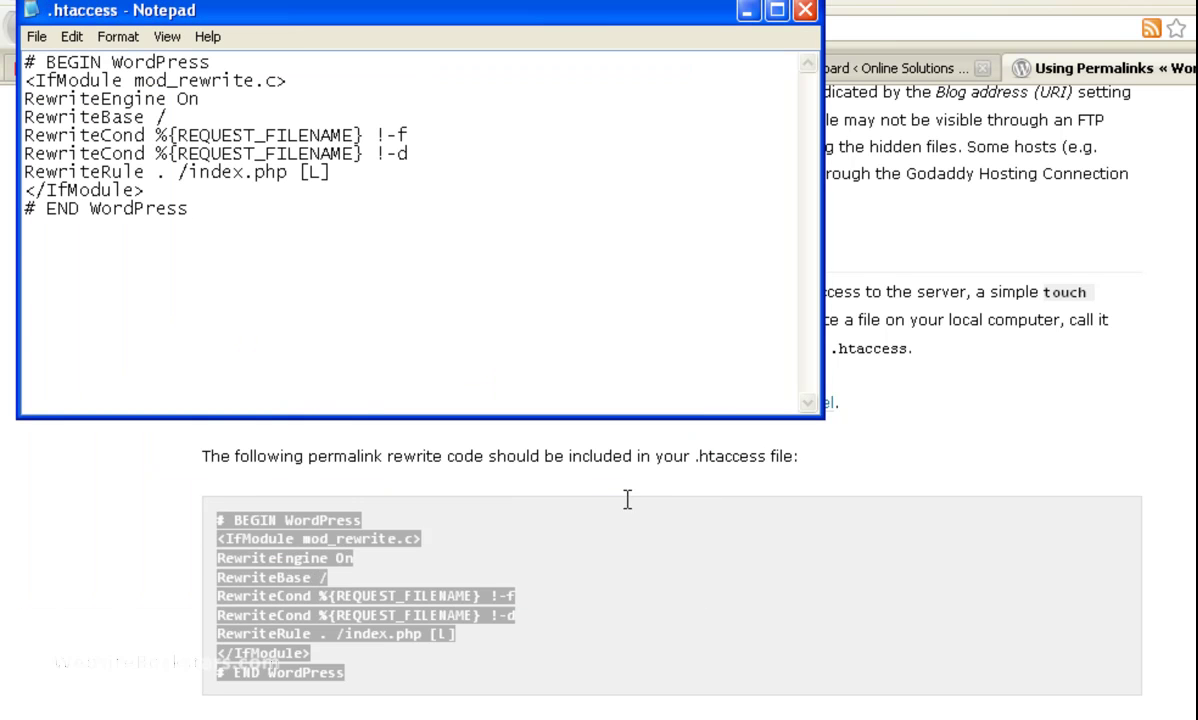
{"action": "left_click", "coordinate": [806, 14]}
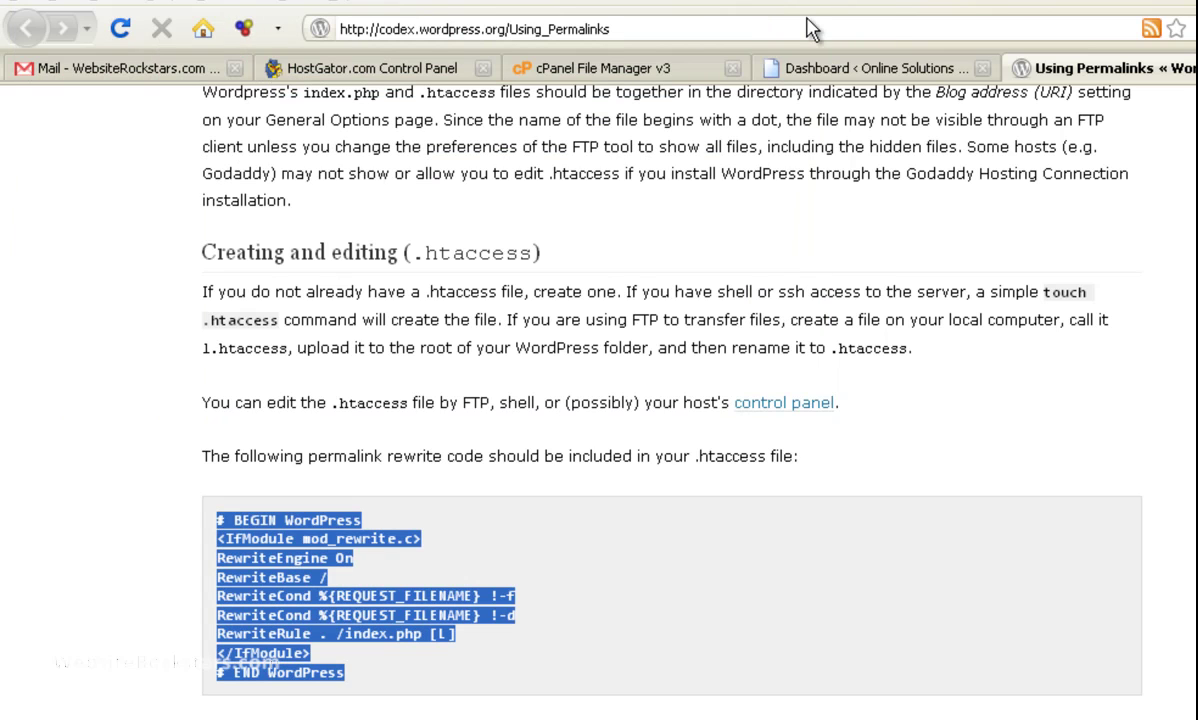
- Return to the cPanel File Manager v3 tab showing /public_html
{"action": "left_click", "coordinate": [682, 72]}
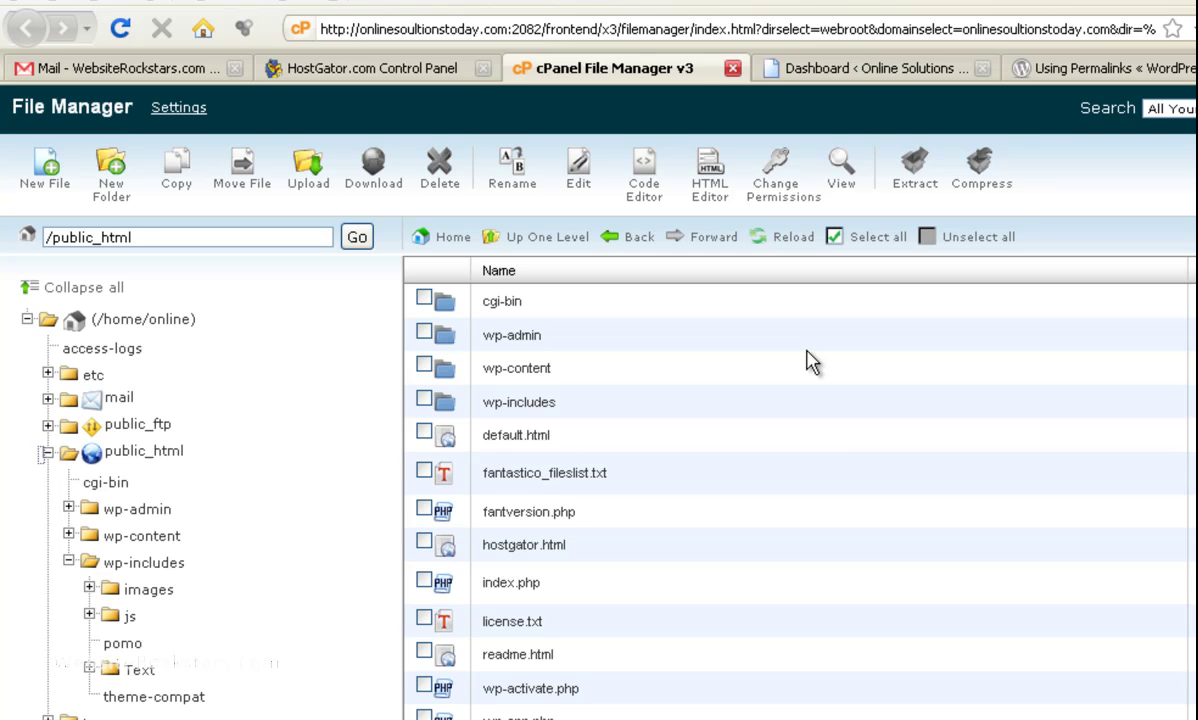
- Upload .htaccess from the Desktop into /home/online/public_html
{"action": "left_click", "coordinate": [314, 185]}
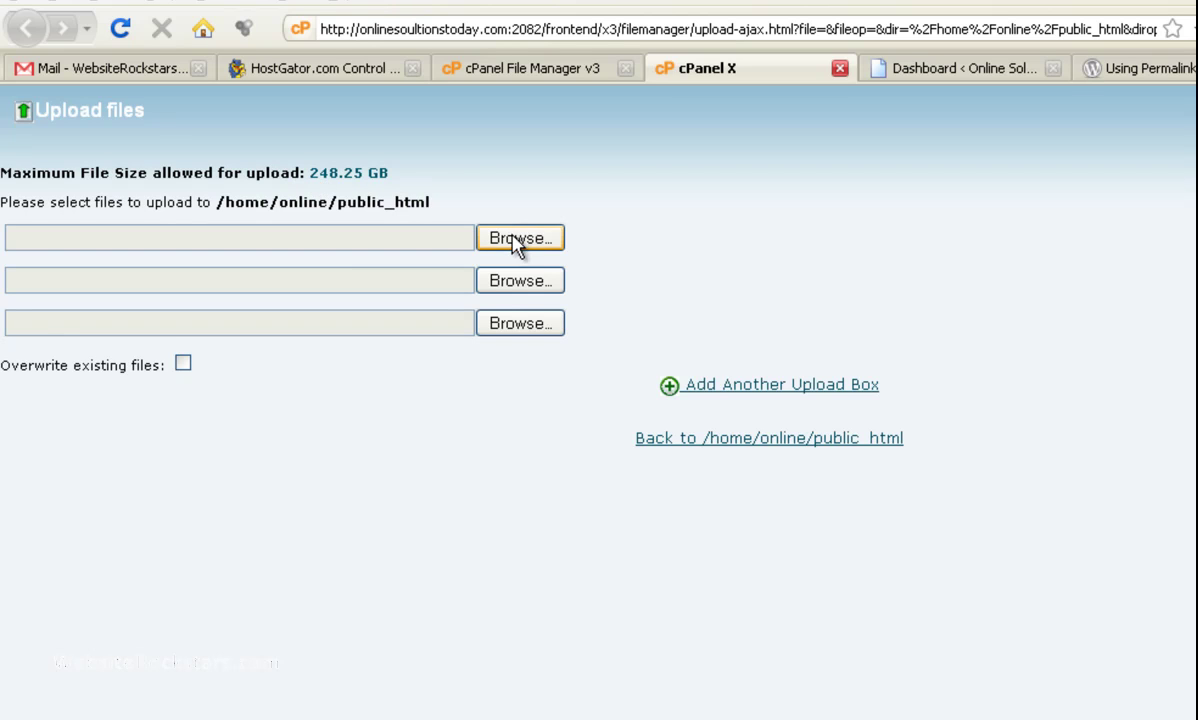
{"action": "left_click", "coordinate": [514, 240]}
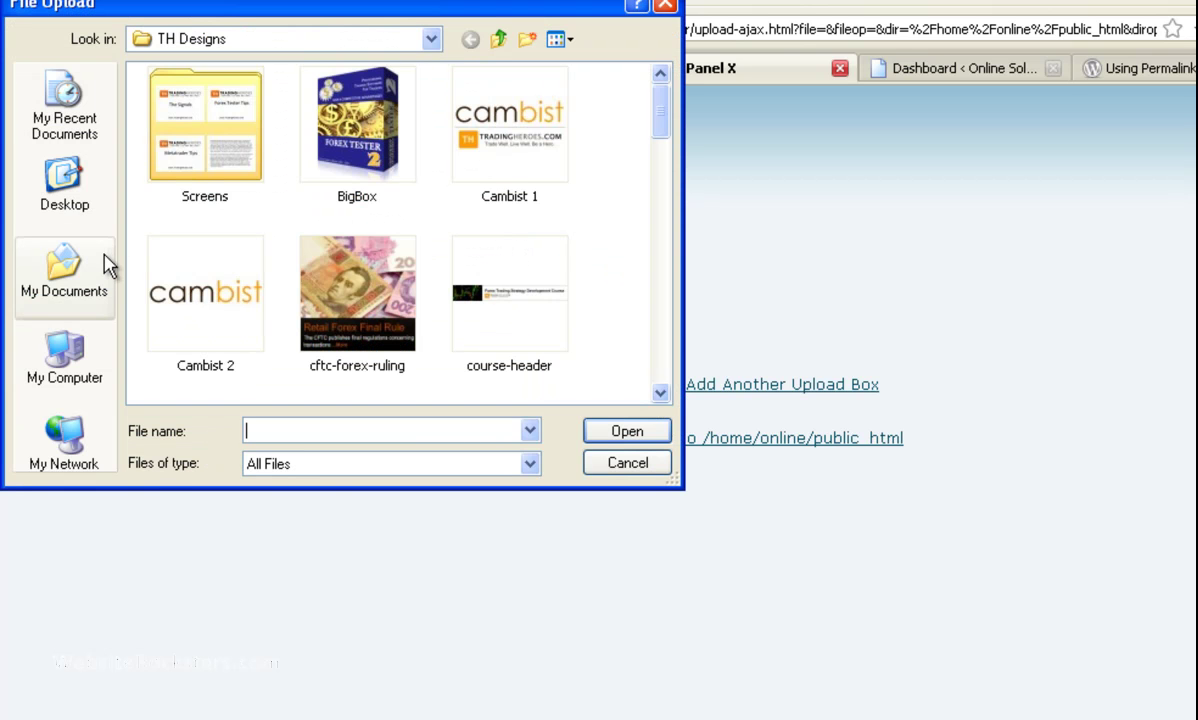
{"action": "left_click", "coordinate": [104, 262]}
{"action": "left_click", "coordinate": [78, 190]}
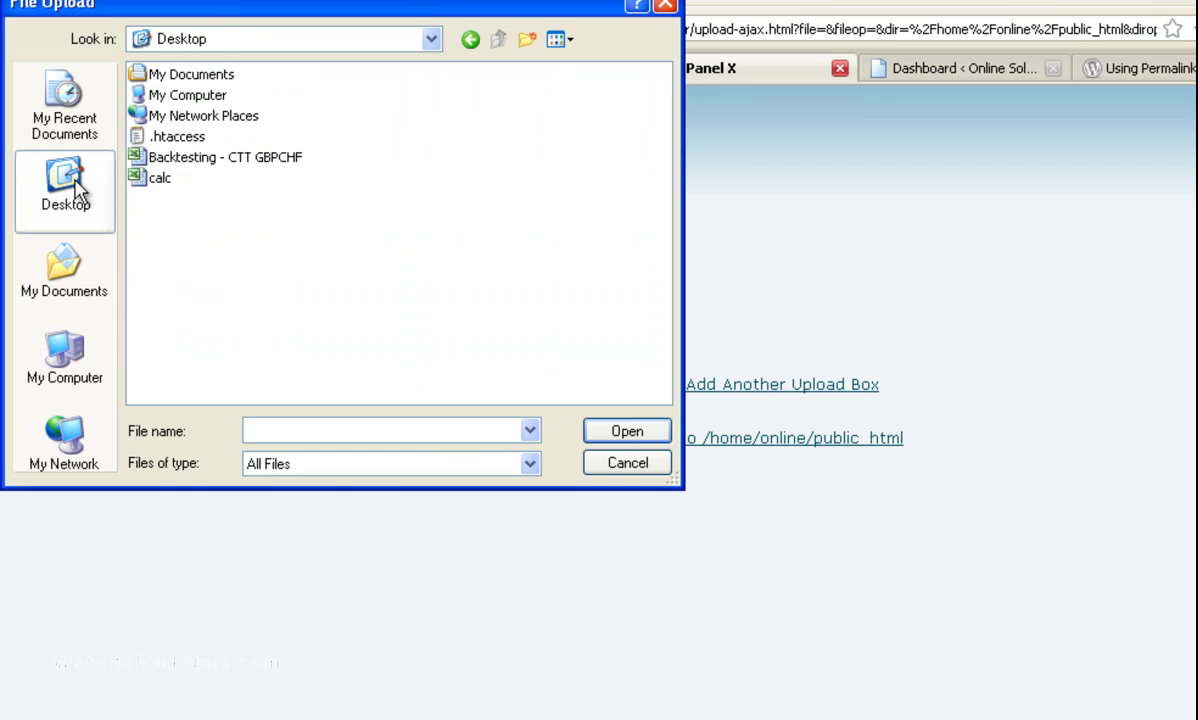
{"action": "left_click", "coordinate": [176, 138]}
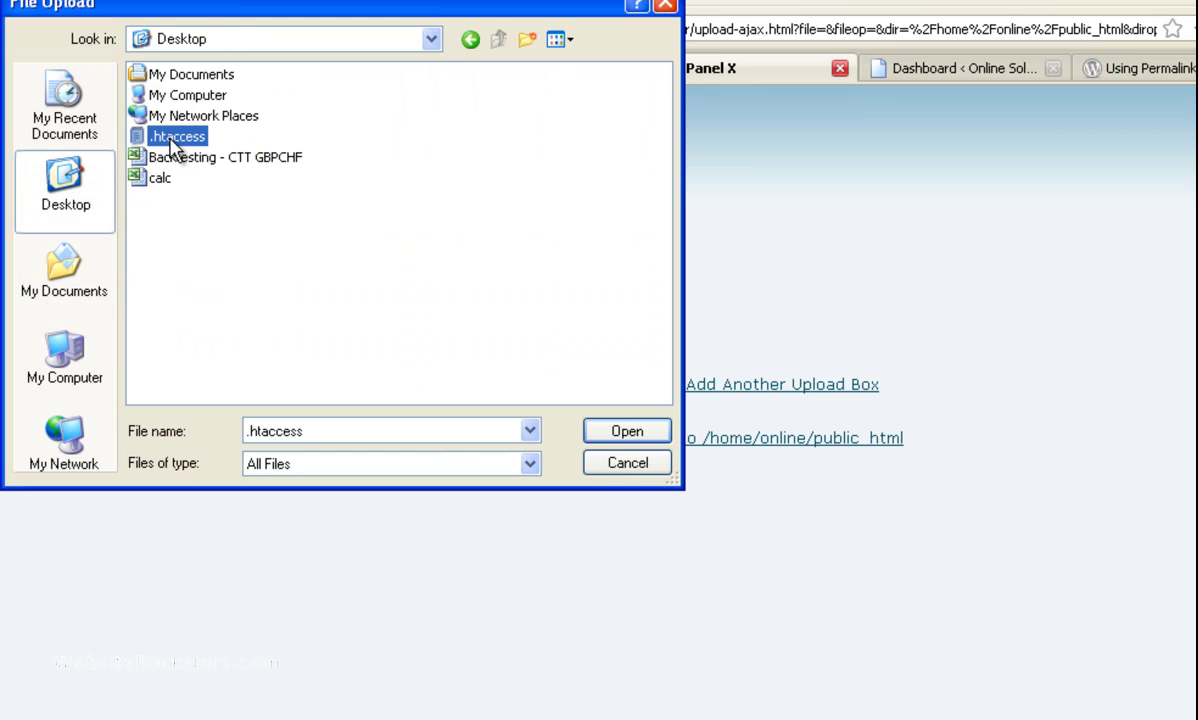
{"action": "left_click", "coordinate": [601, 436]}
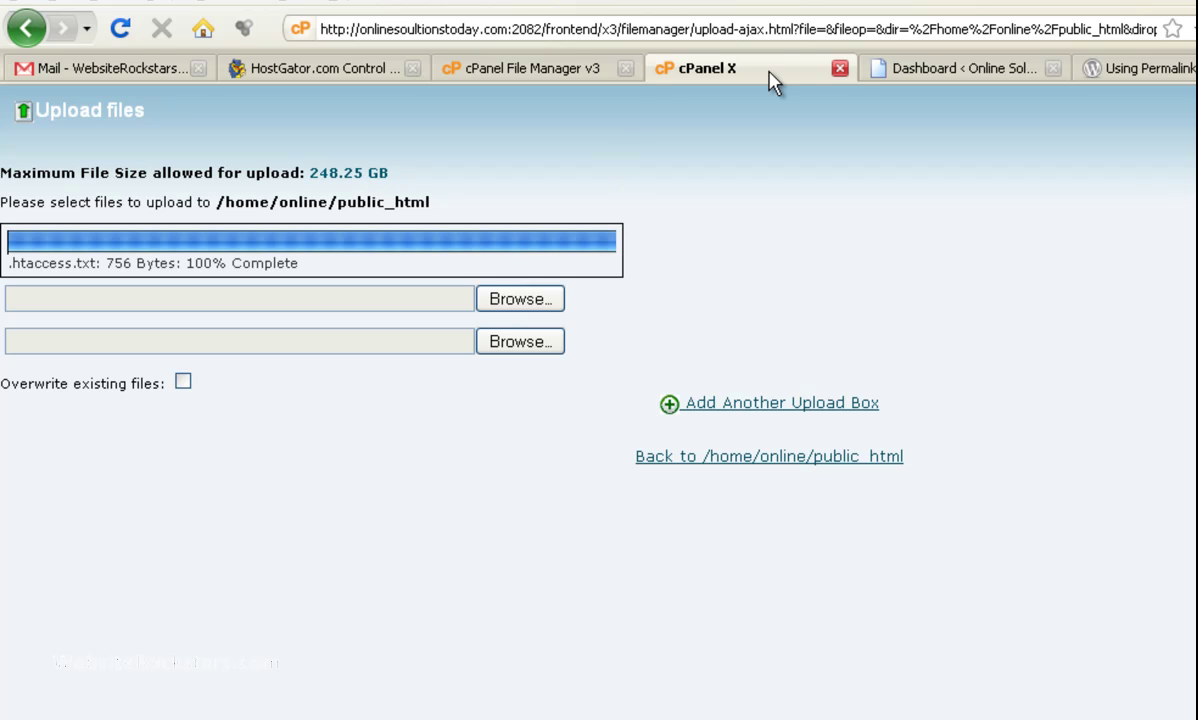
{"action": "left_click", "coordinate": [840, 68]}
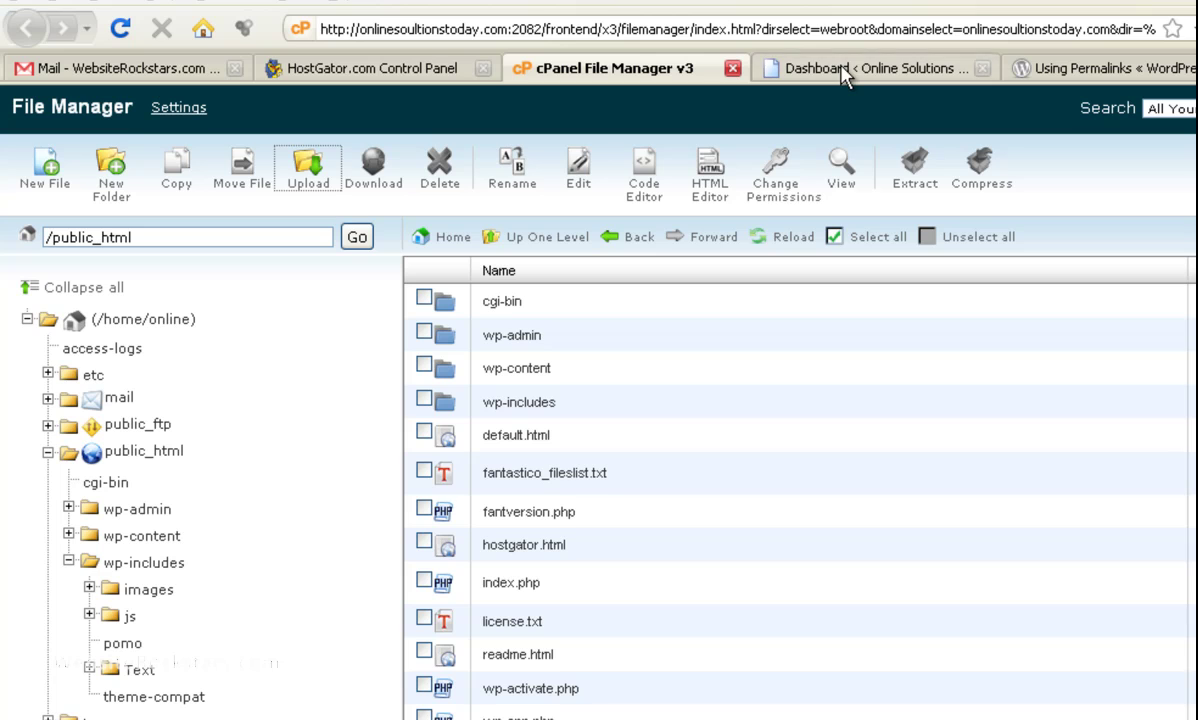
{"action": "left_click", "coordinate": [772, 242]}
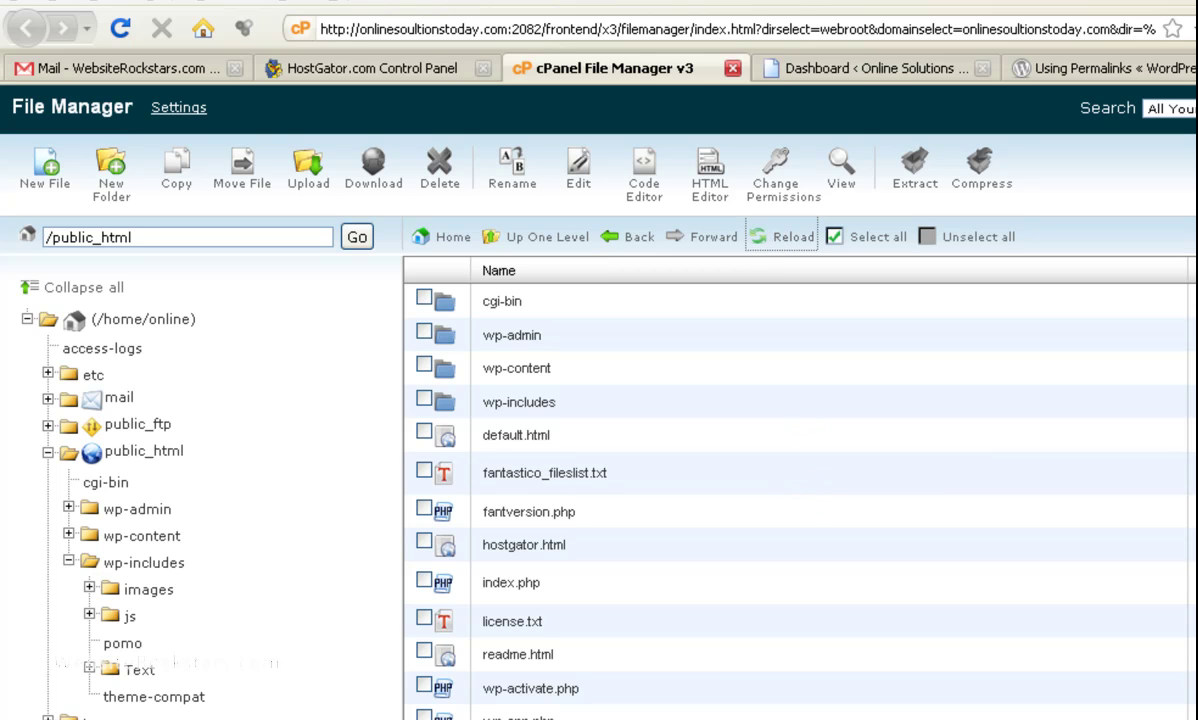
{"action": "scroll", "coordinate": [795, 490], "scroll_direction": "down", "scroll_amount": 5}
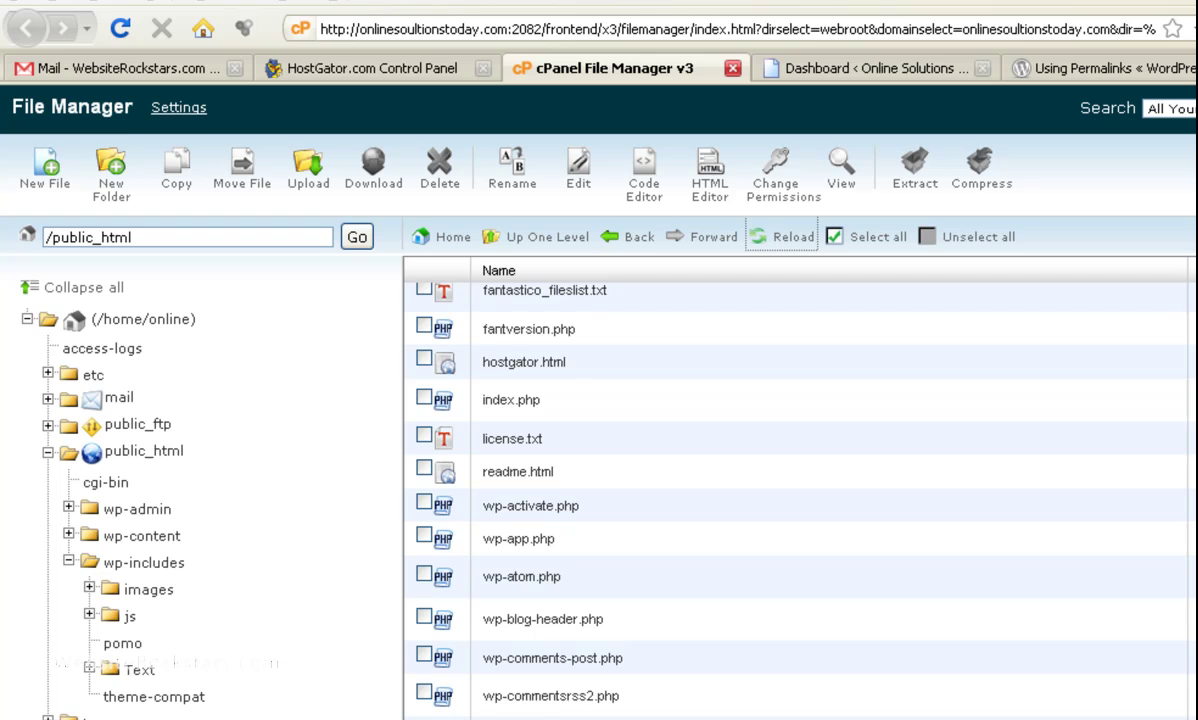
{"action": "scroll", "coordinate": [795, 490], "scroll_direction": "down", "scroll_amount": 4}
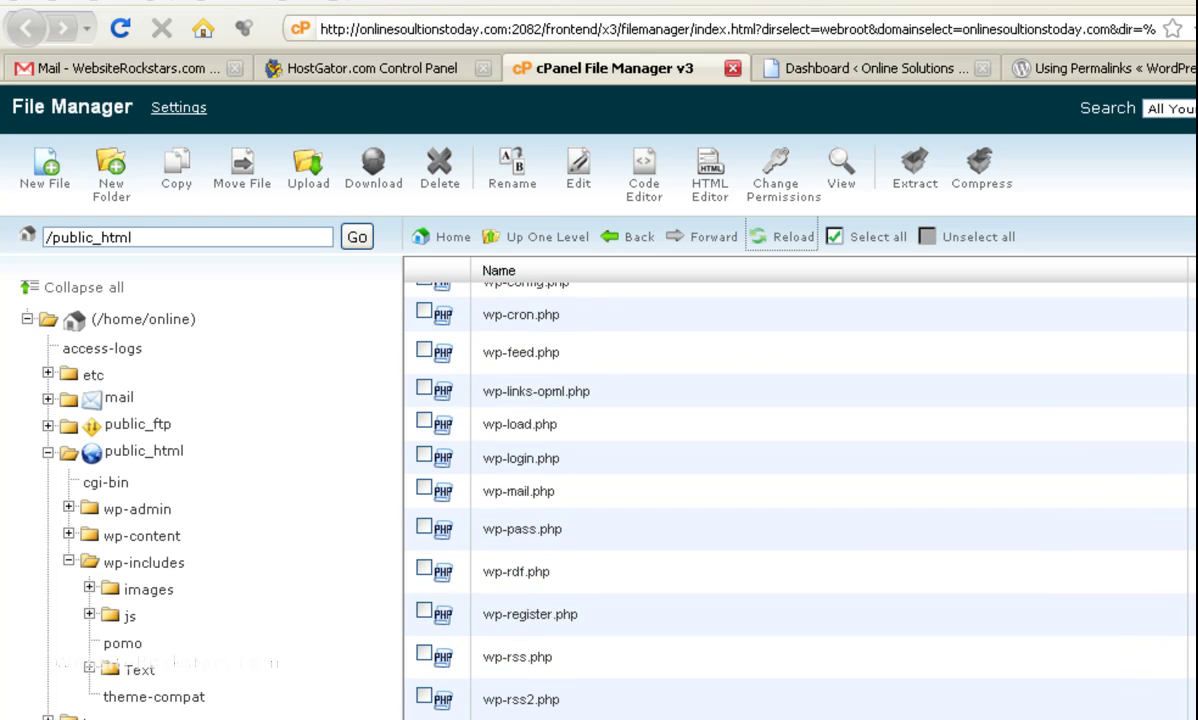
{"action": "scroll", "coordinate": [795, 490], "scroll_direction": "up", "scroll_amount": 6}
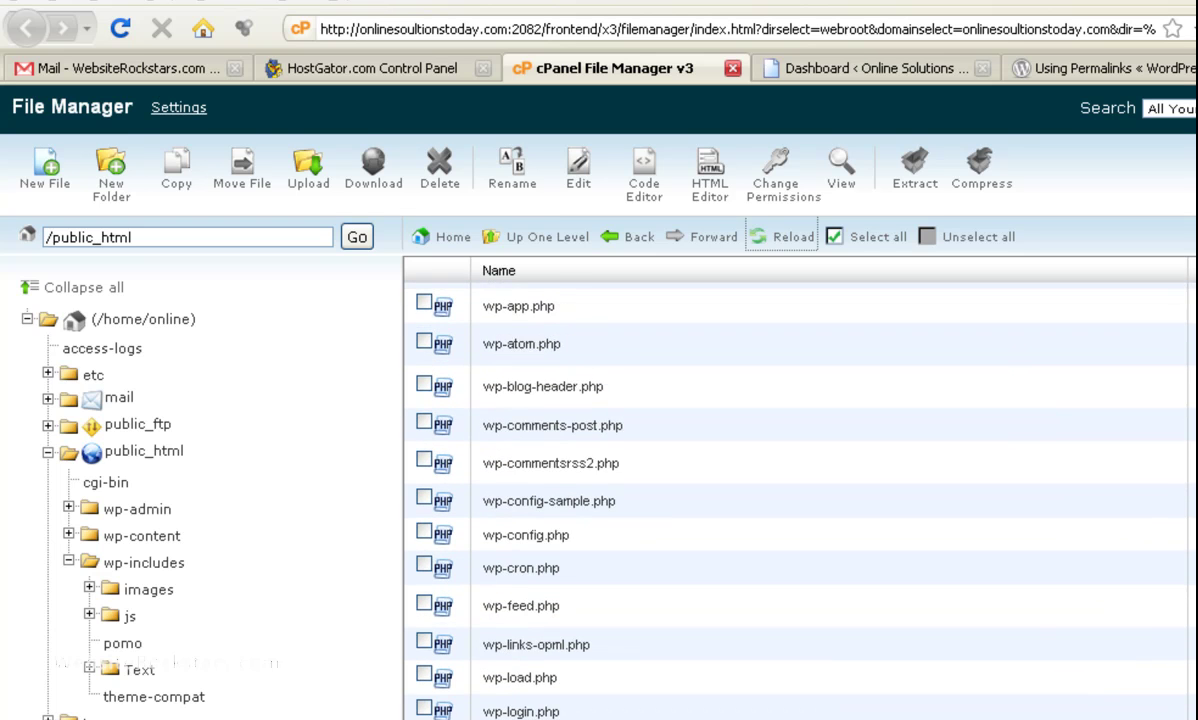
{"action": "scroll", "coordinate": [795, 490], "scroll_direction": "up", "scroll_amount": 2}
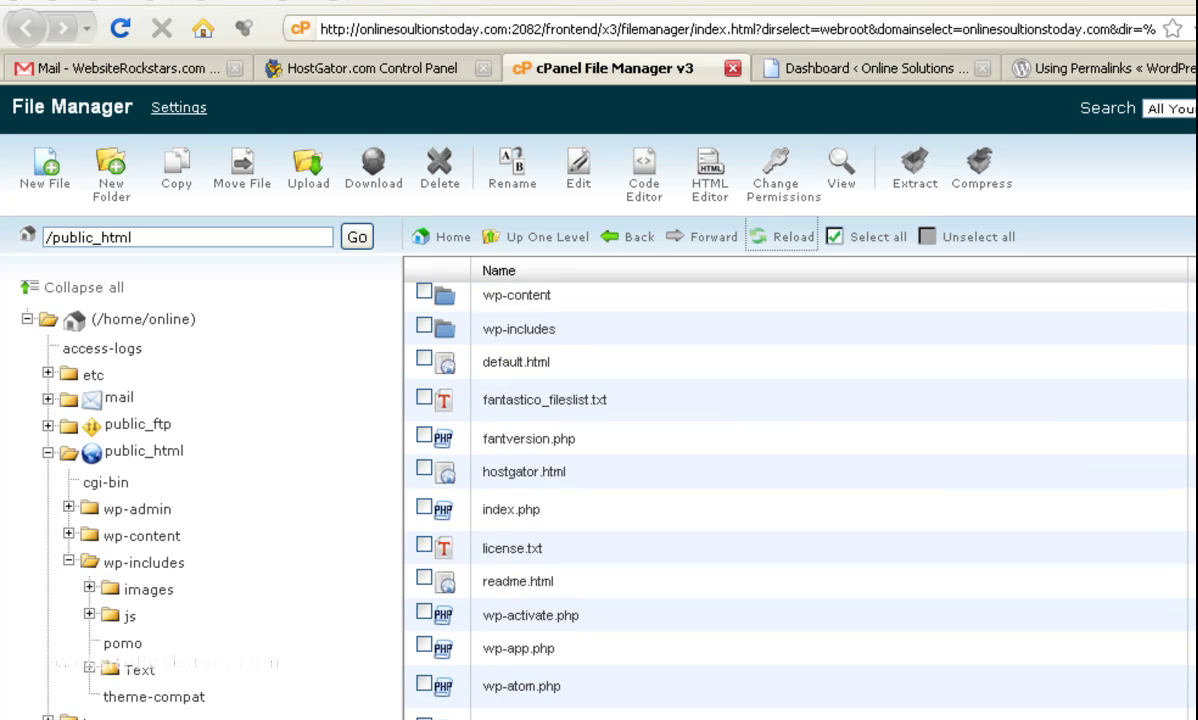
{"action": "scroll", "coordinate": [795, 490], "scroll_direction": "up", "scroll_amount": 1}
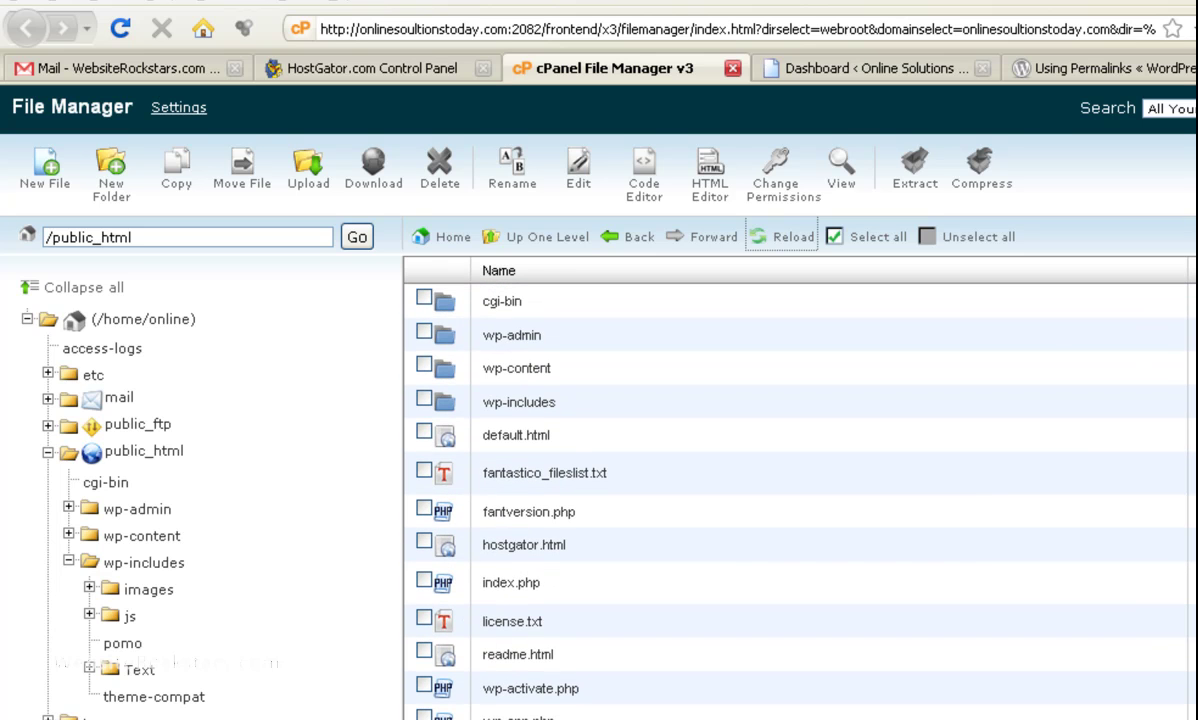
{"action": "left_click", "coordinate": [782, 236]}
{"action": "scroll", "coordinate": [800, 490], "scroll_direction": "down", "scroll_amount": 6}
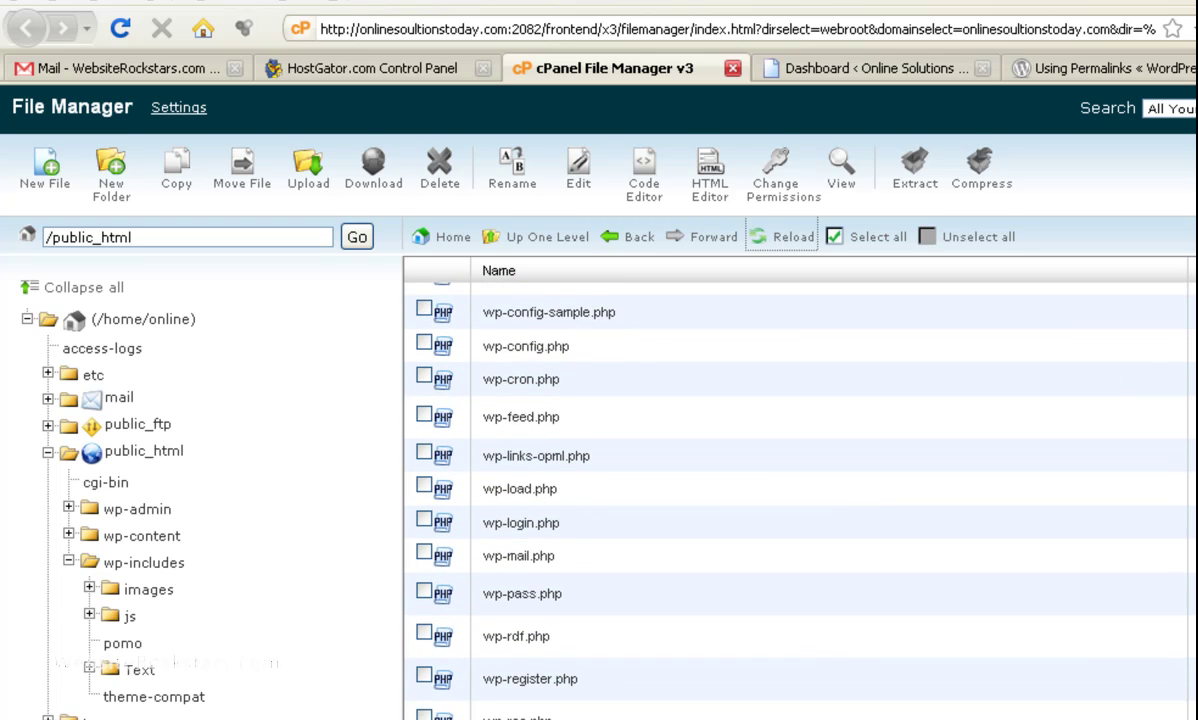
{"action": "scroll", "coordinate": [800, 490], "scroll_direction": "down", "scroll_amount": 2}
{"action": "scroll", "coordinate": [800, 490], "scroll_direction": "up", "scroll_amount": 8}
{"action": "scroll", "coordinate": [800, 490], "scroll_direction": "up", "scroll_amount": 1}
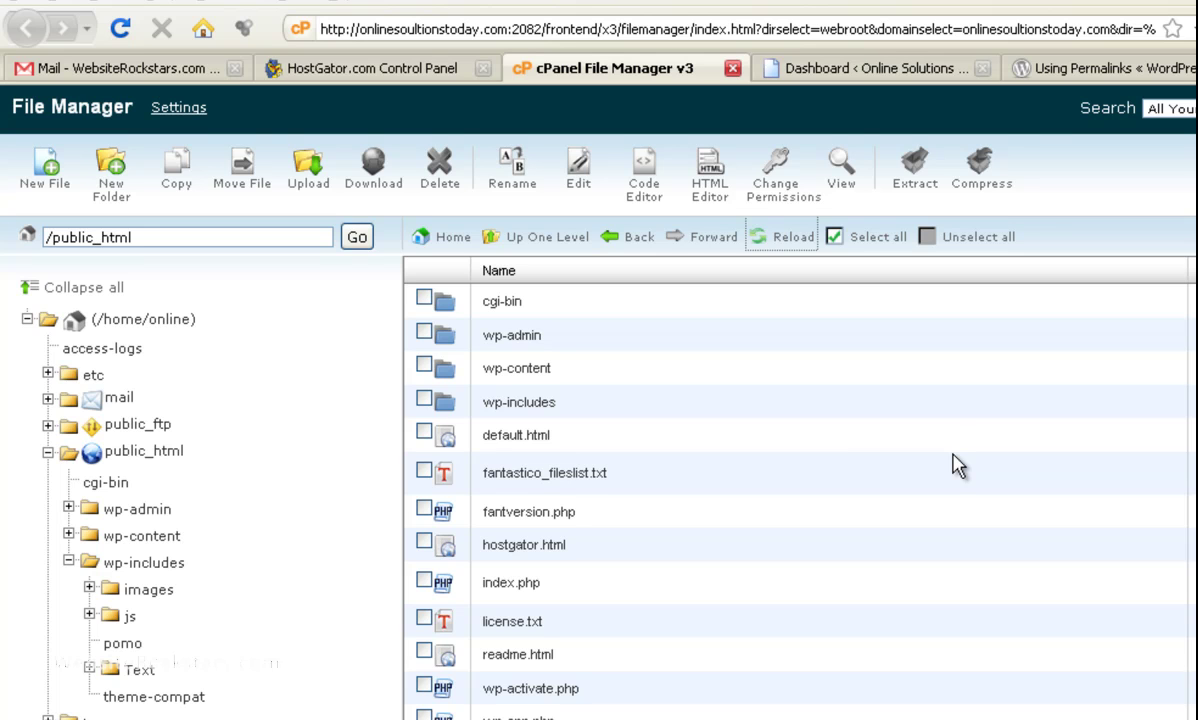
- From the WordPress Dashboard, go to Settings > Permalinks showing the /%category%/%postname%/ structure
{"action": "left_click", "coordinate": [860, 70]}
{"action": "mouse_move", "coordinate": [415, 665]}
{"action": "scroll", "coordinate": [415, 665], "scroll_direction": "down", "scroll_amount": 5}
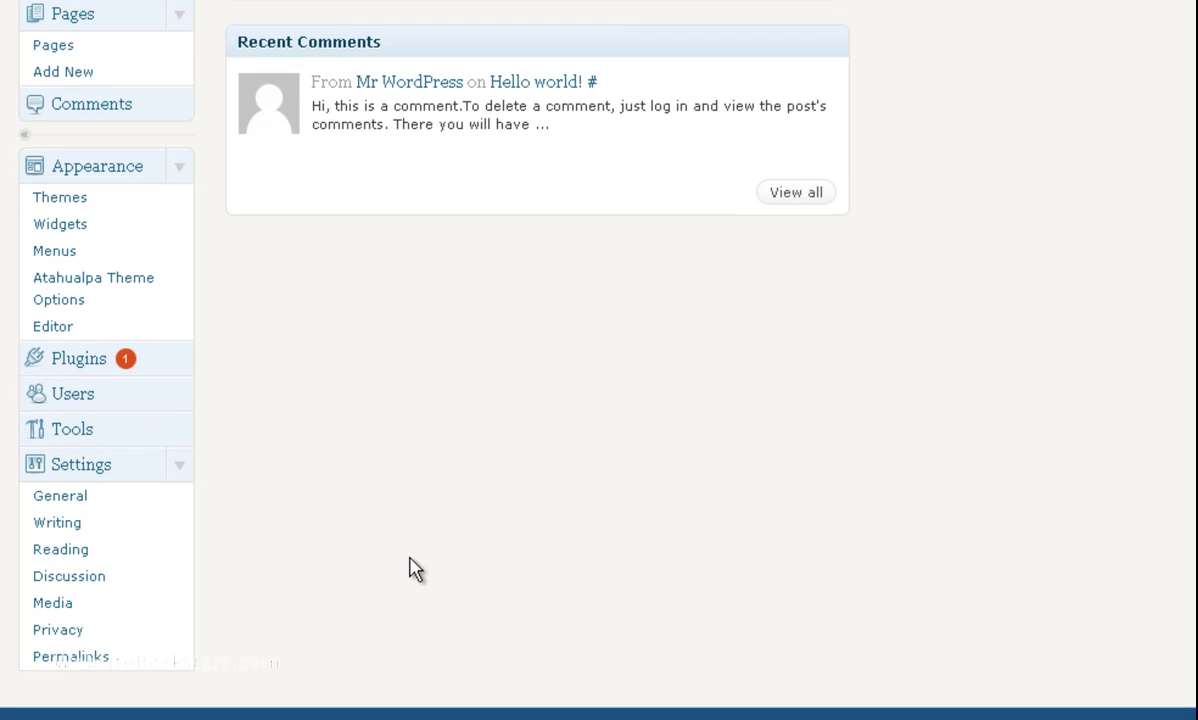
{"action": "left_click", "coordinate": [106, 659]}
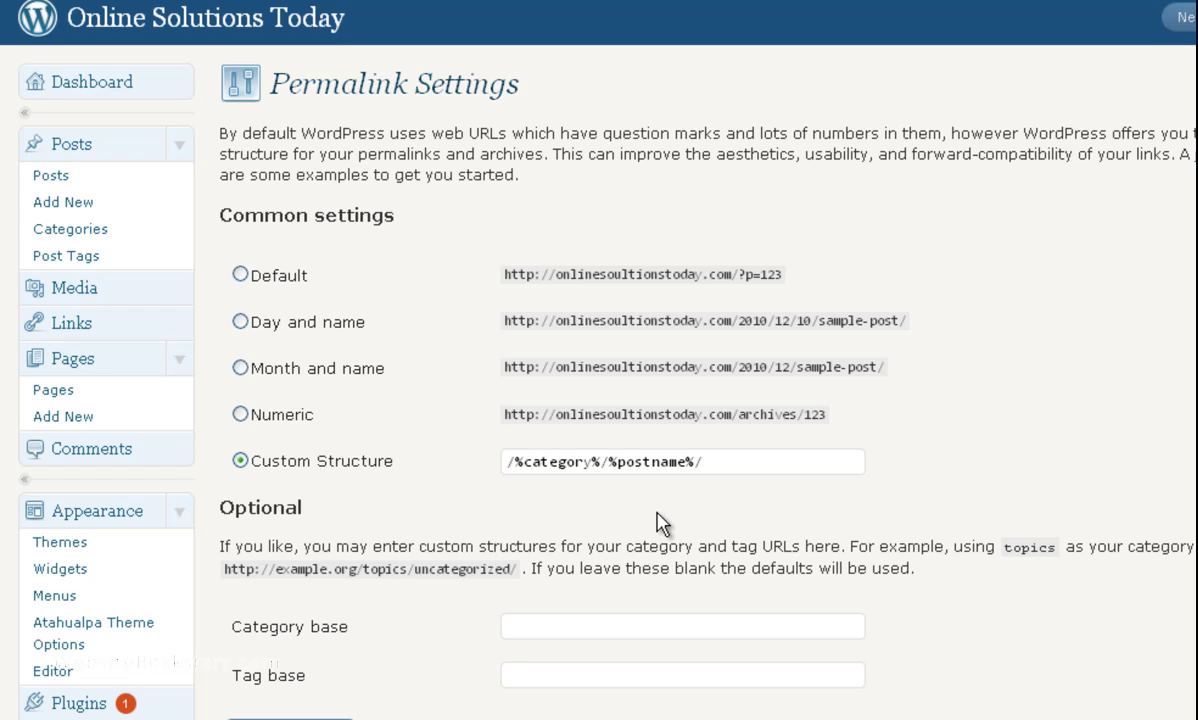